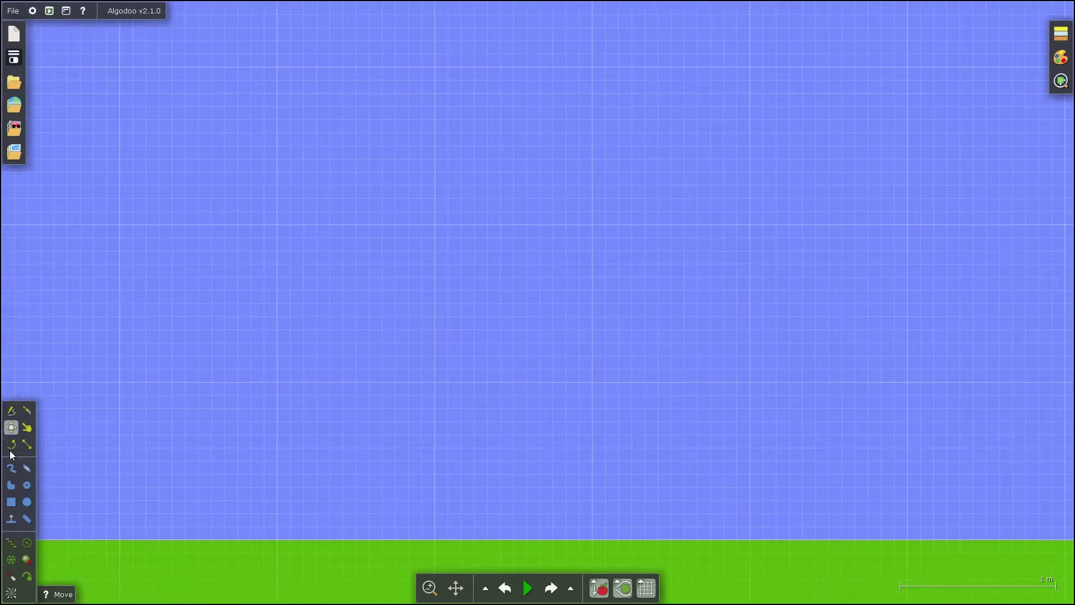
Step: Draw thin coloured boxes into a rectangular frame, including a long bar across the top
click(11, 502)
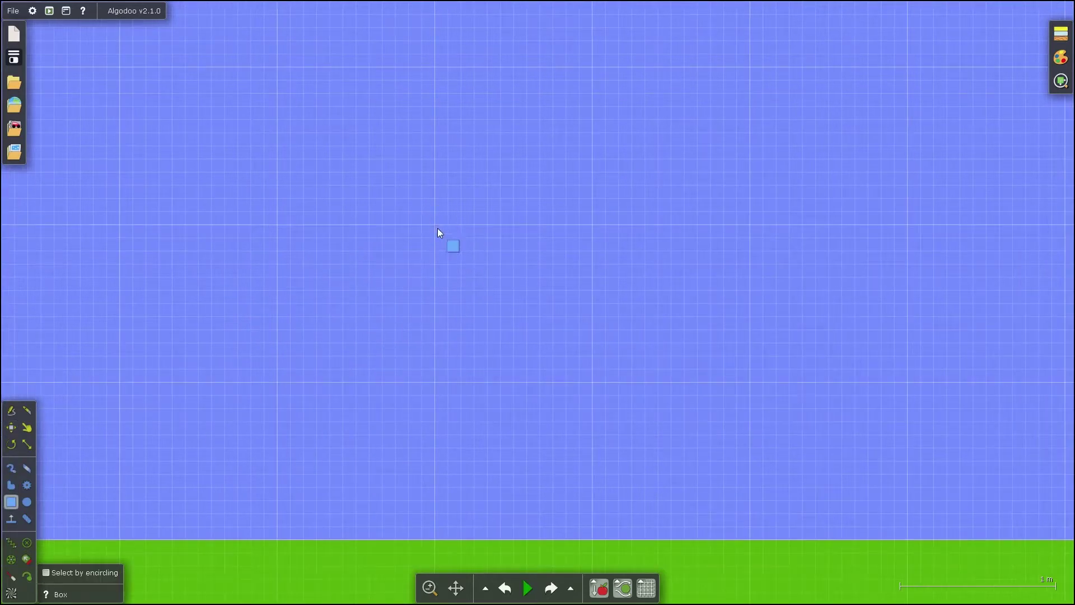
drag(437, 226, 671, 382)
drag(438, 226, 666, 461)
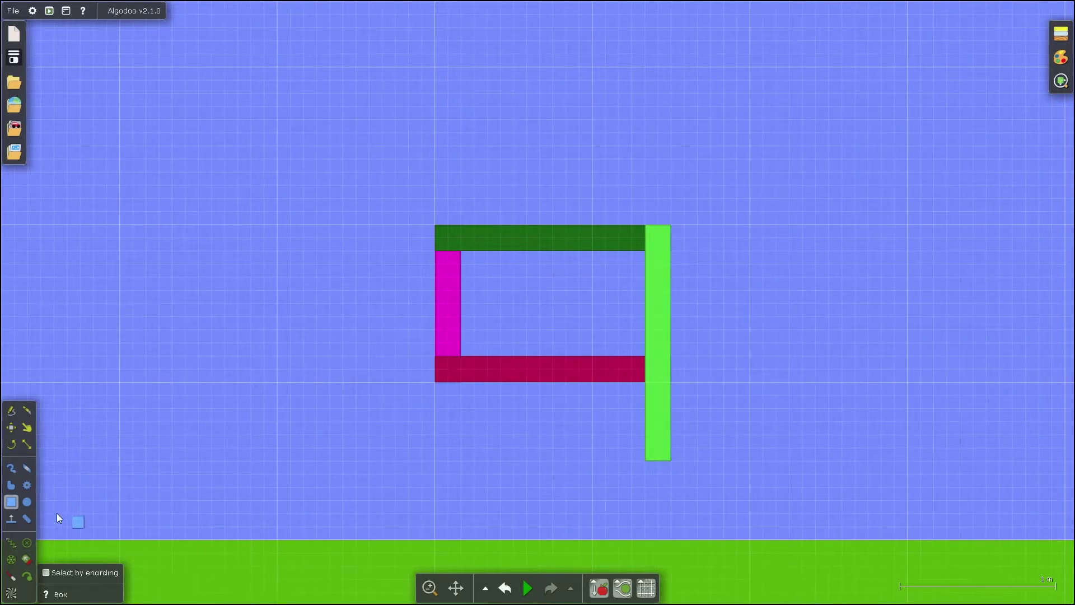
Step: Fixate the crimson bar to the background and add axles at the frame corners
click(28, 549)
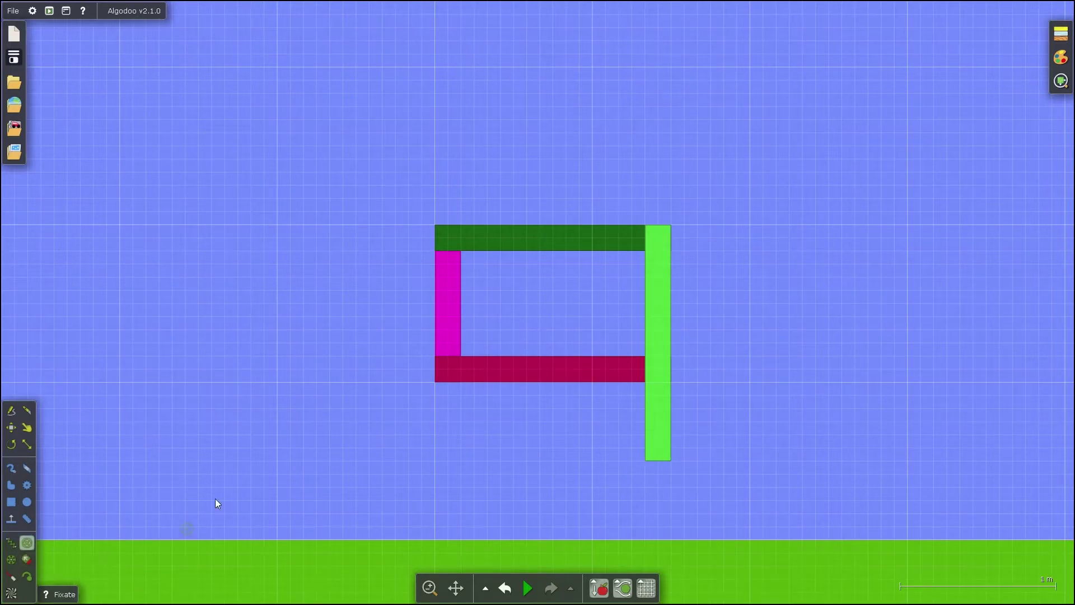
click(553, 368)
click(10, 560)
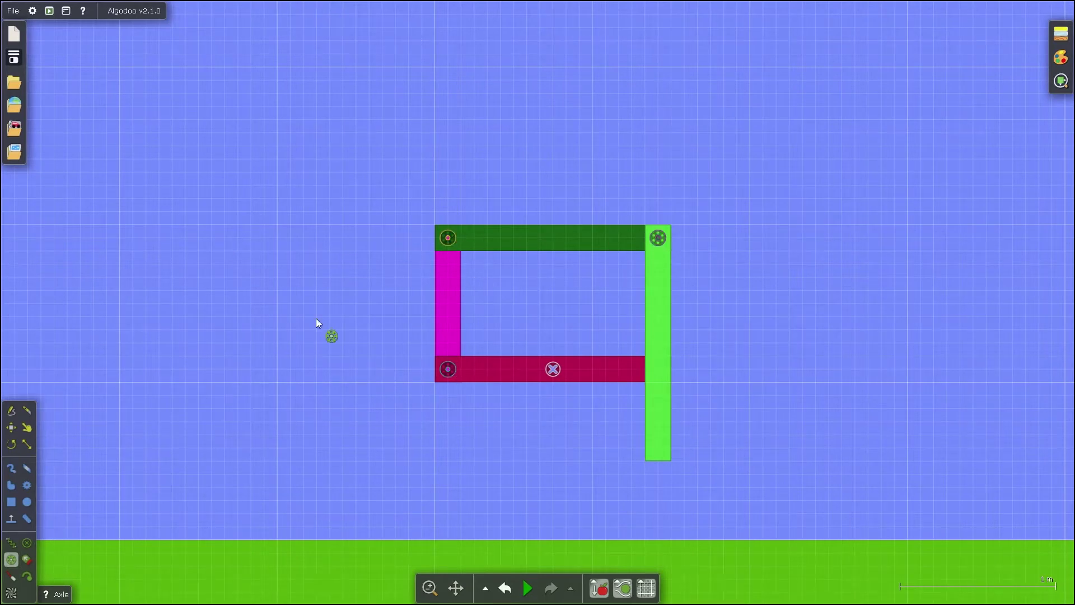
Step: Raise the light-green bar, axle its bottom end, and start the simulation
click(10, 428)
drag(650, 323, 650, 243)
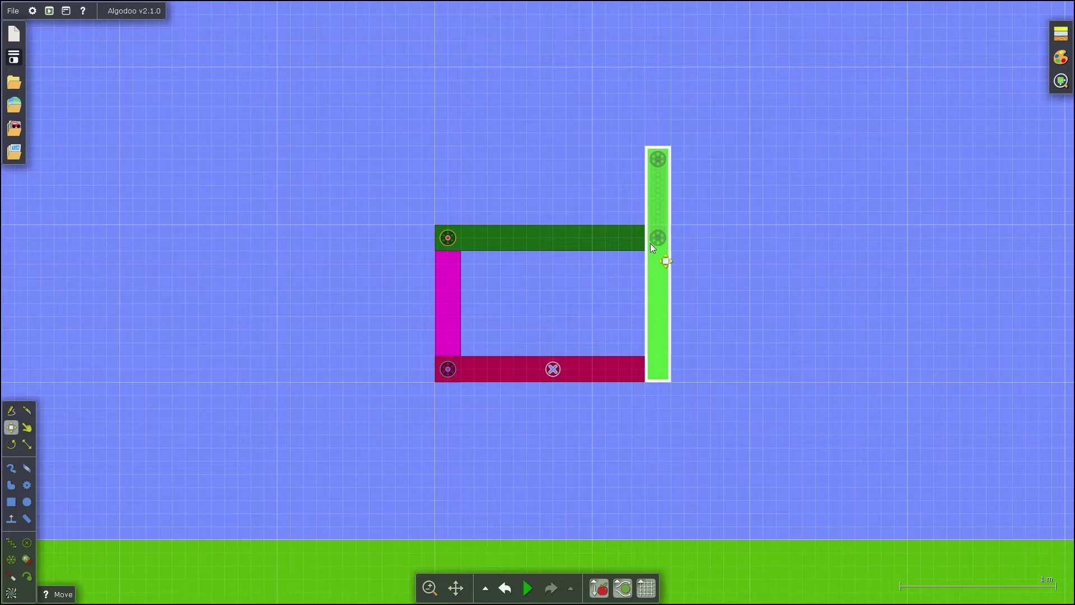
click(9, 565)
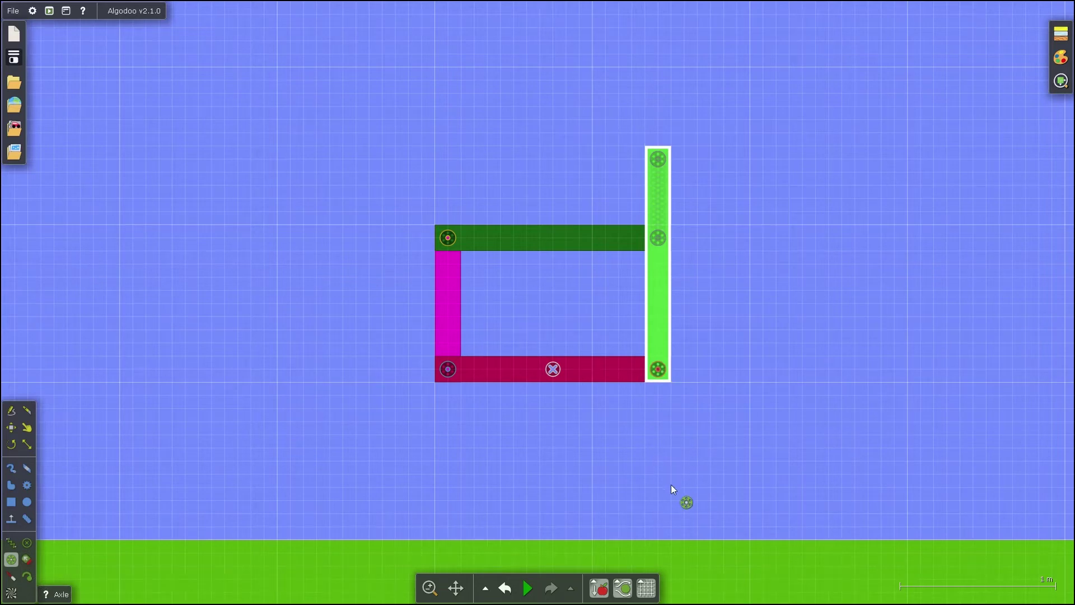
key(space)
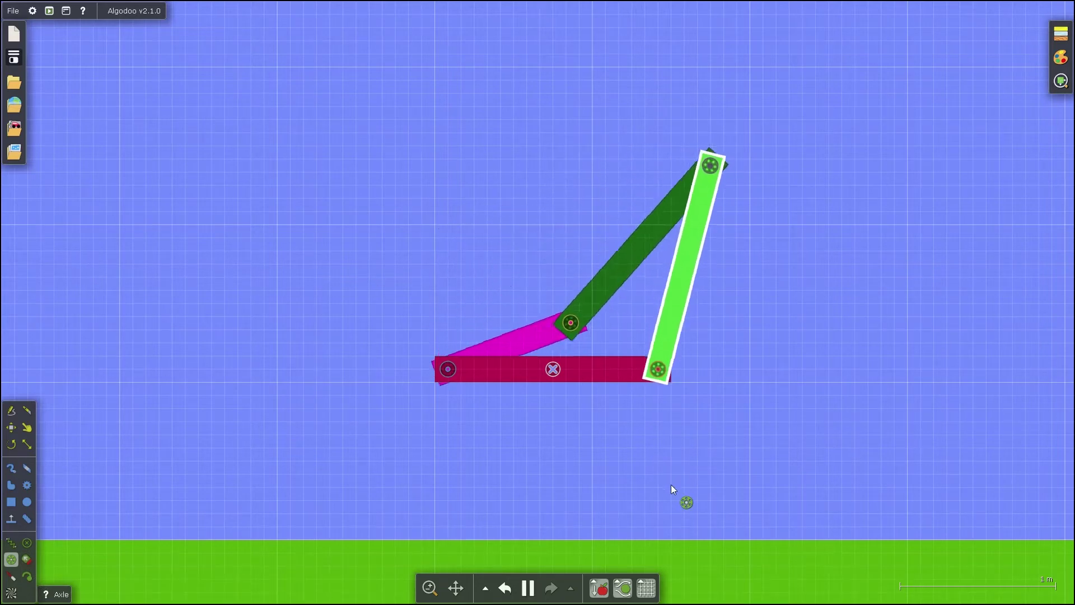
Step: Box-select all nine linkage objects and enable No self collision under Collision layers
click(9, 428)
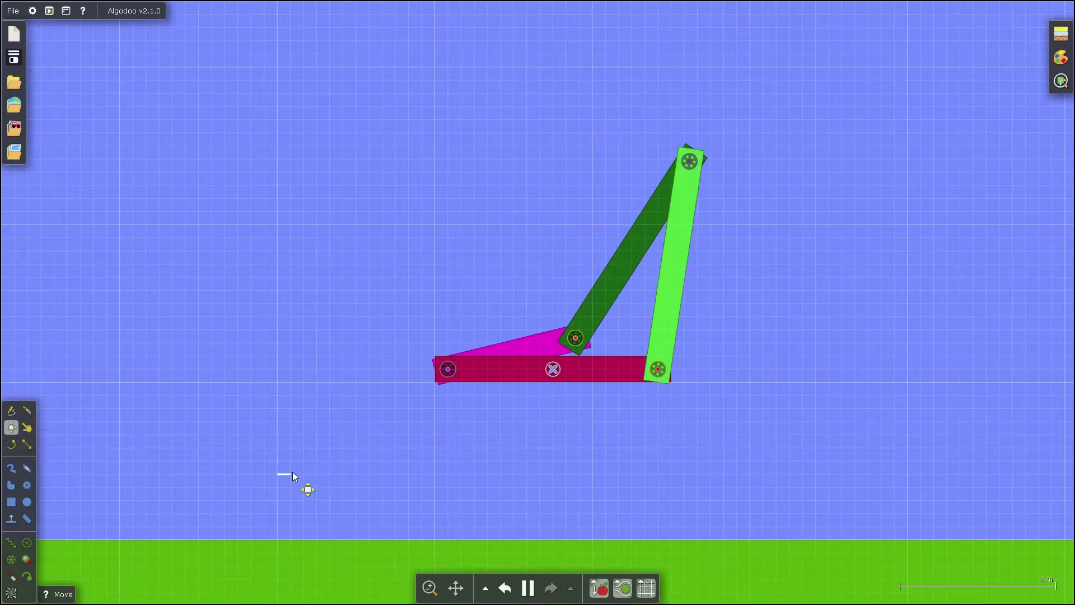
drag(292, 472, 838, 61)
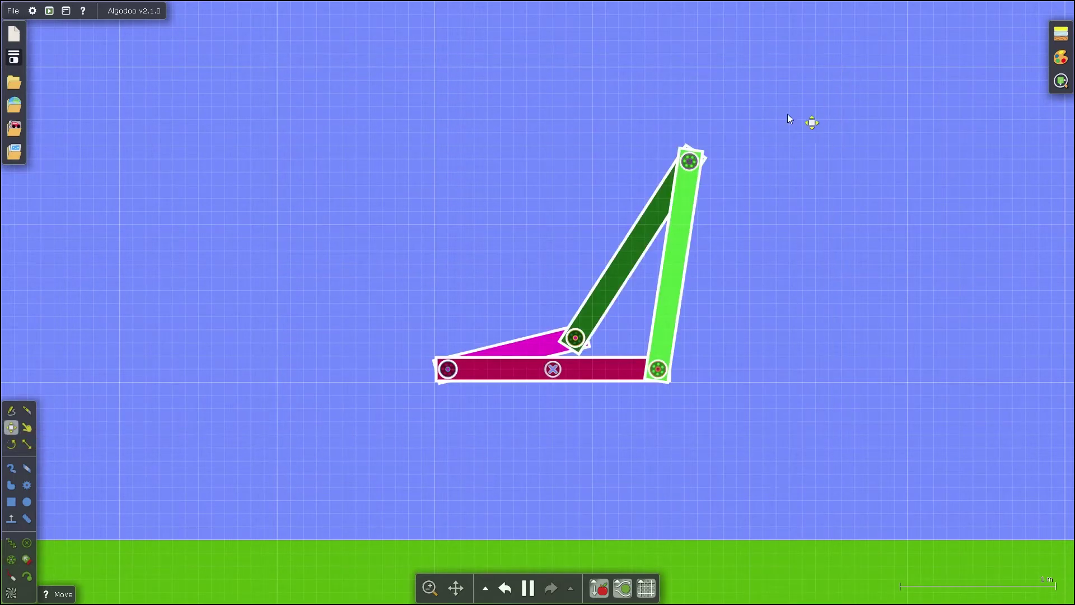
right_click(686, 220)
mouse_move(728, 370)
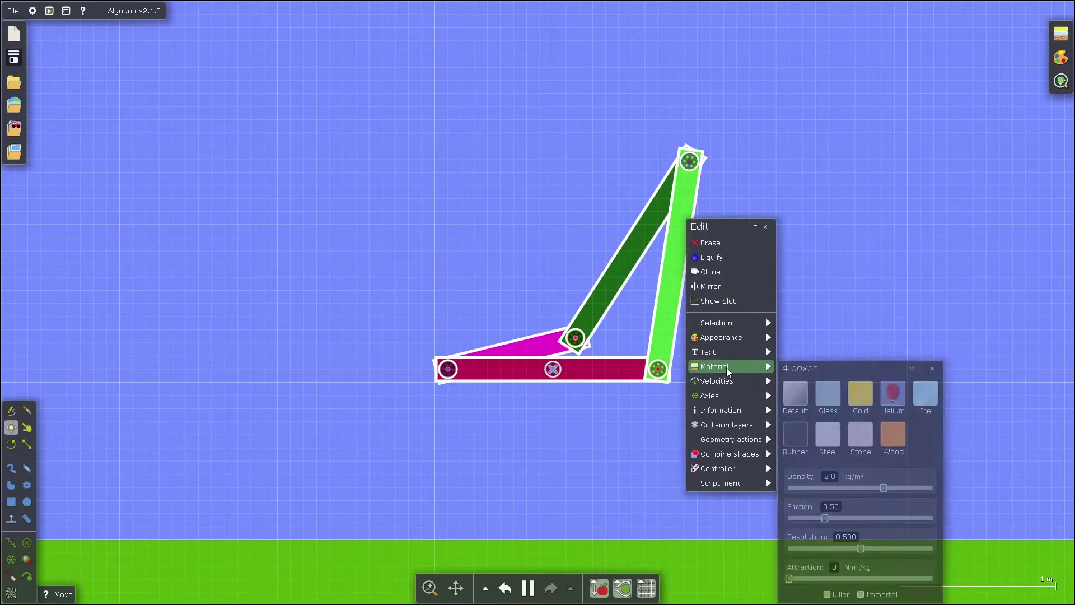
mouse_move(726, 426)
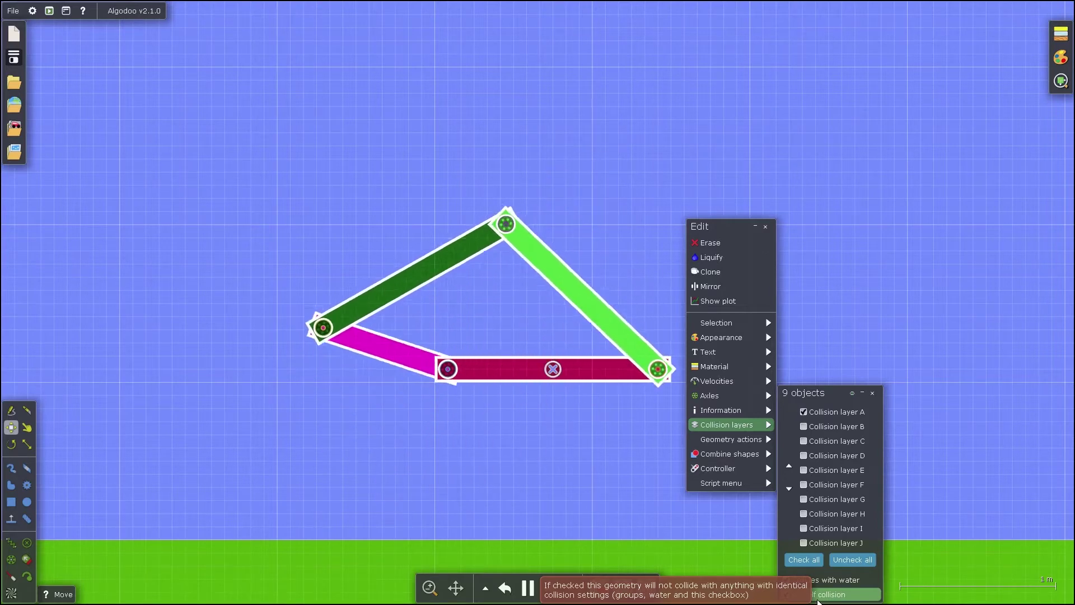
click(574, 518)
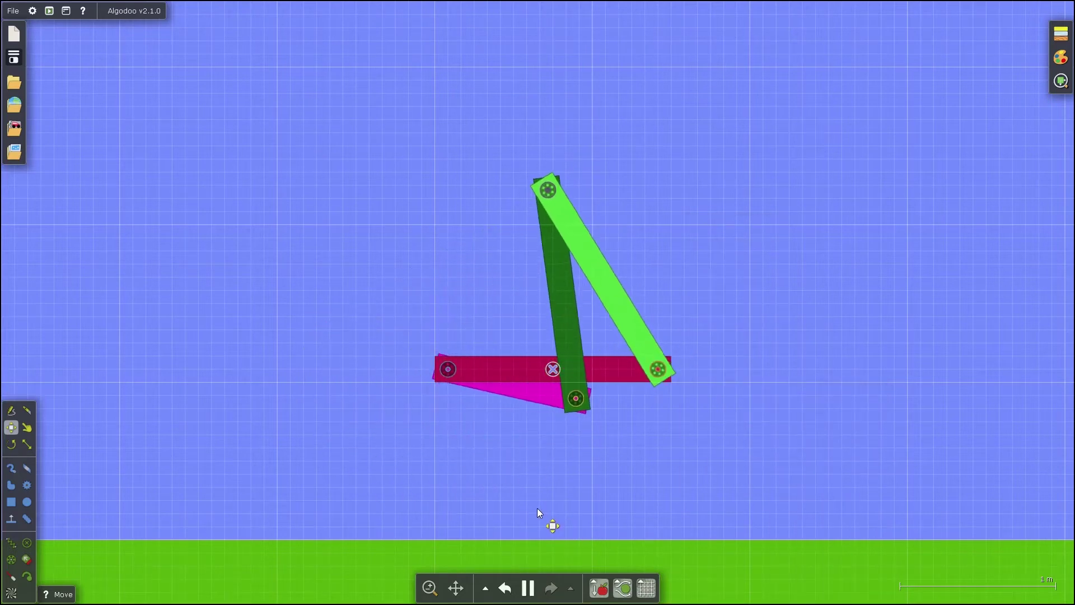
Step: Turn the magenta–crimson axle into a motor and resume the simulation
key(space)
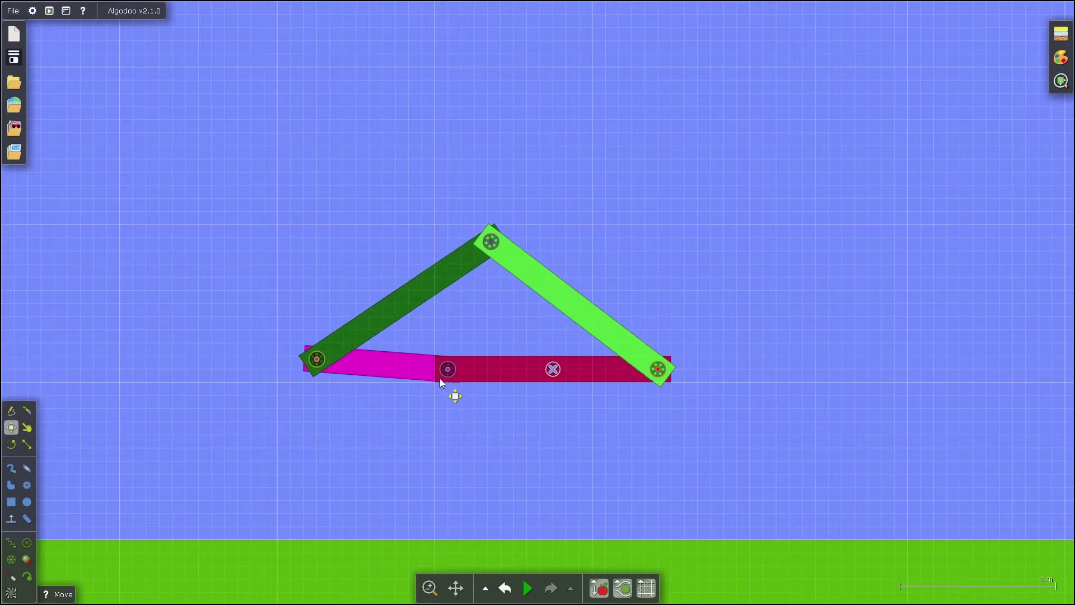
right_click(449, 372)
mouse_move(476, 476)
click(539, 495)
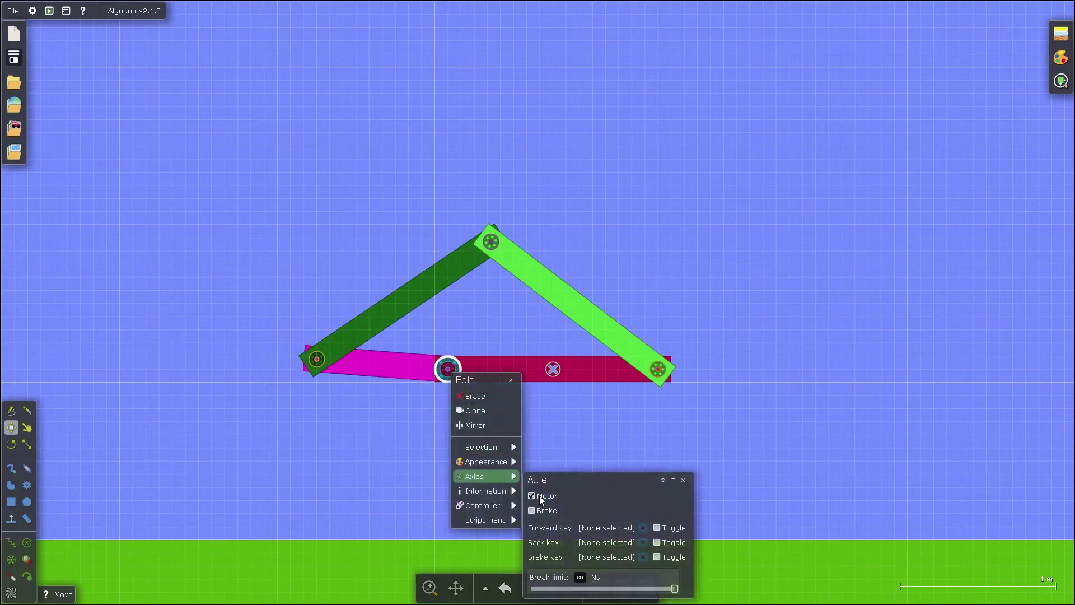
key(space)
click(805, 394)
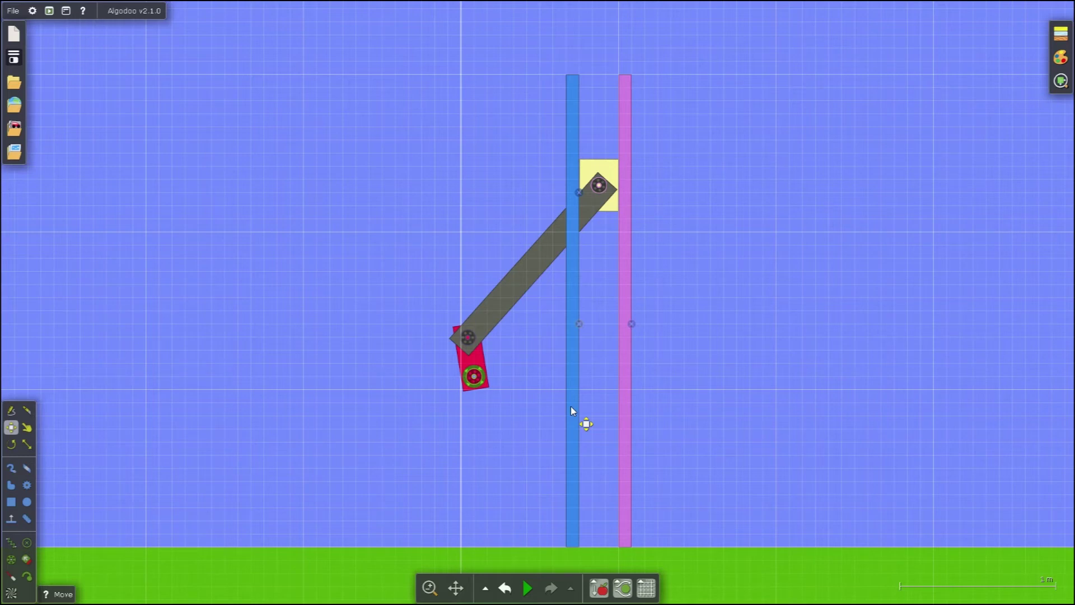
Step: Inspect the slider-crank parts (bars, yellow block, red crank, axles), then run the simulation
click(571, 411)
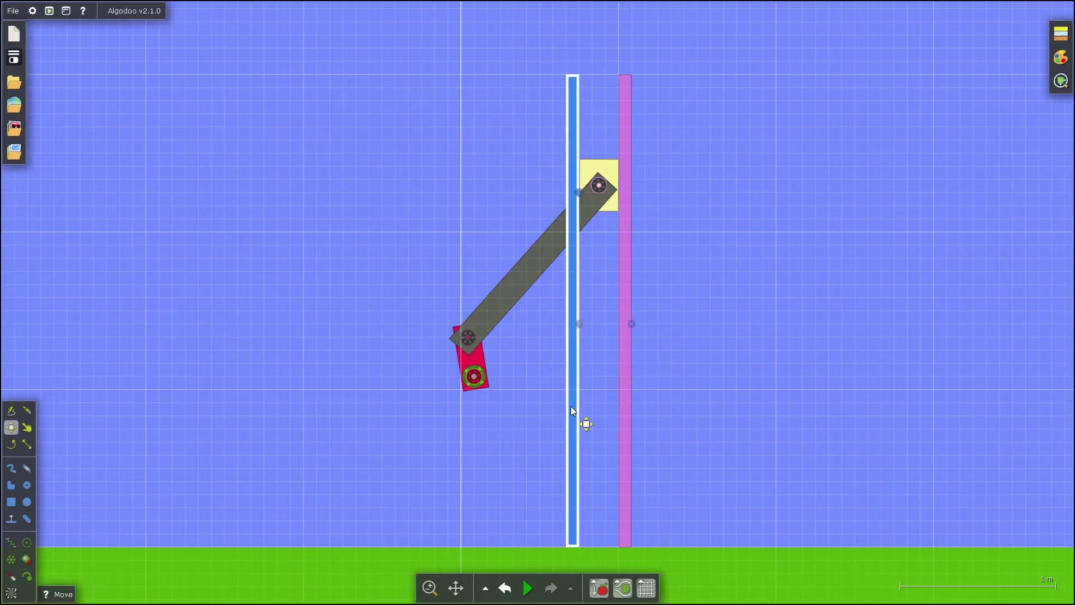
click(629, 393)
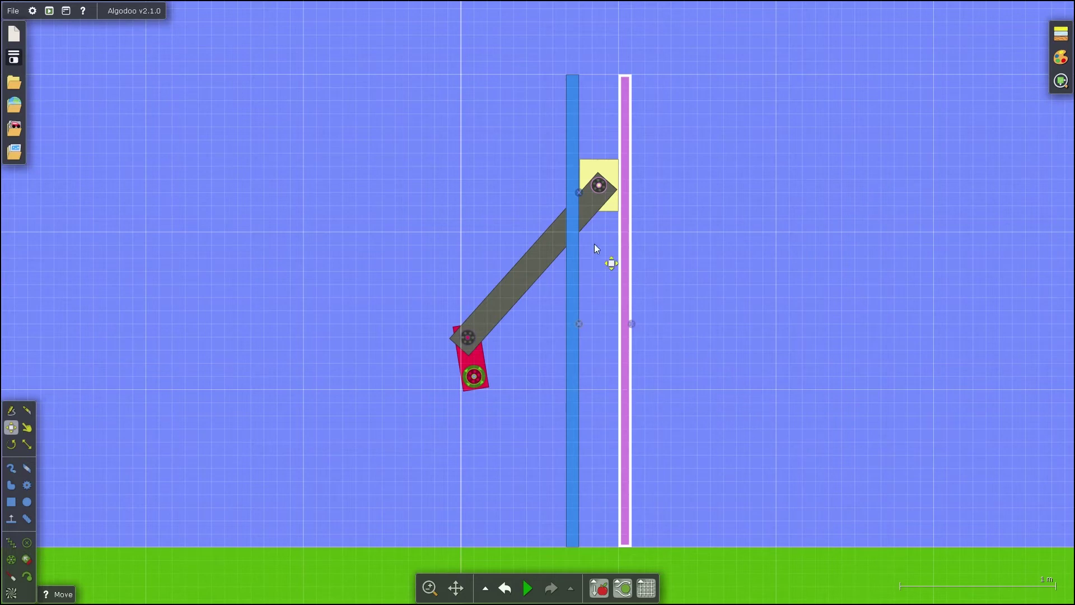
click(612, 209)
click(475, 364)
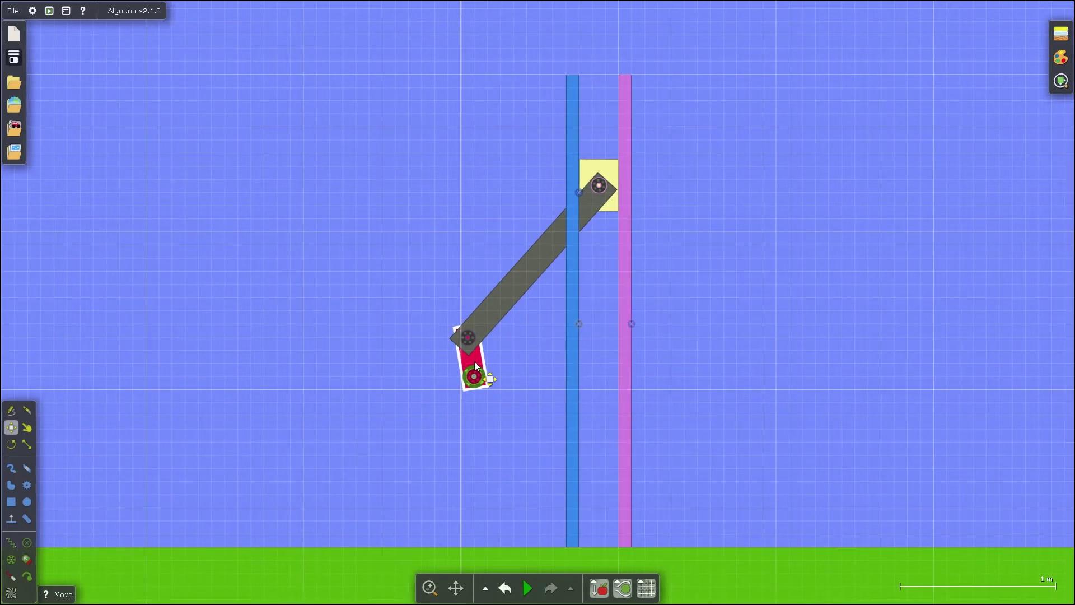
click(599, 187)
click(475, 376)
click(580, 324)
key(space)
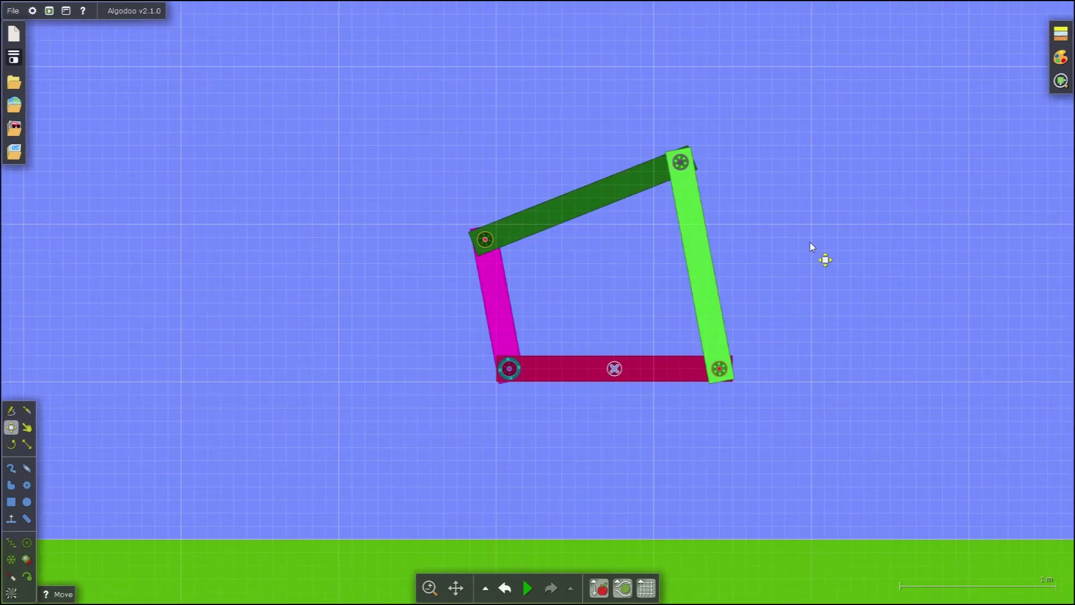
Step: Attach a tracer with 14.0 s fade time to the dark-green bar and run it
click(27, 577)
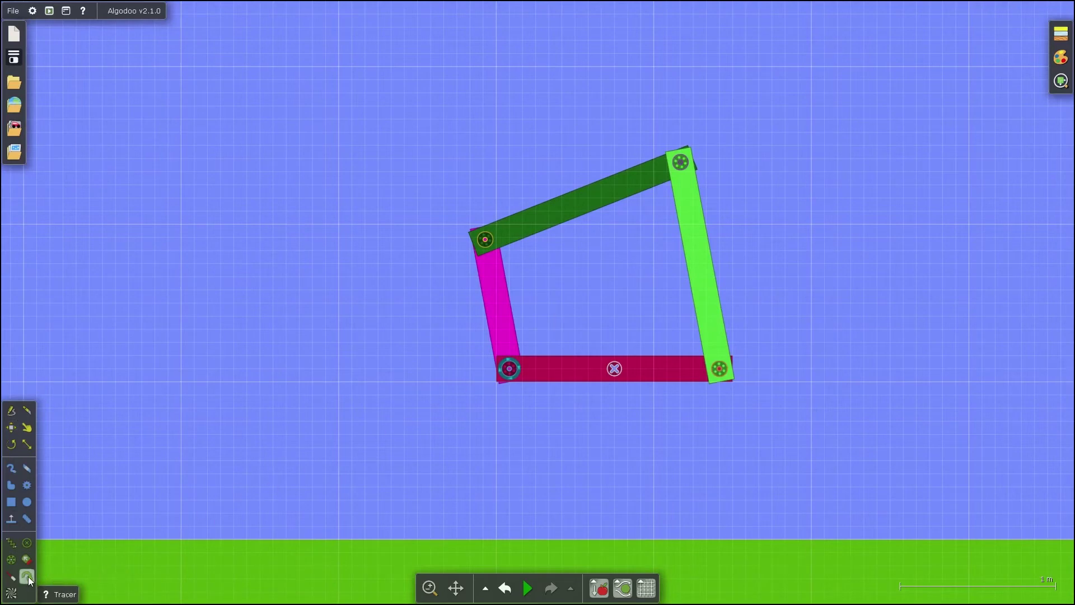
right_click(582, 202)
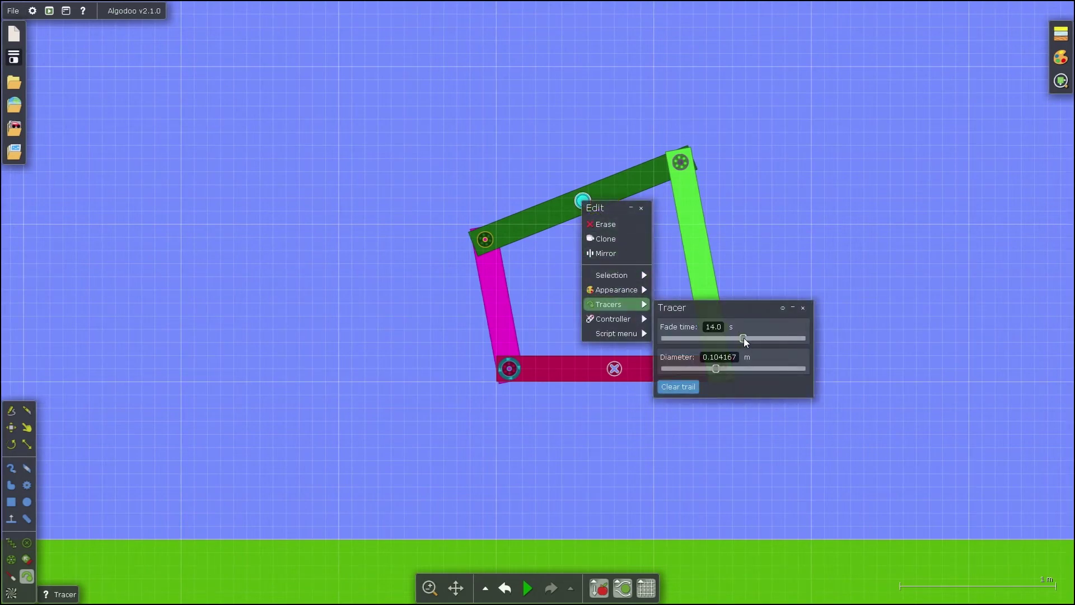
key(space)
click(798, 168)
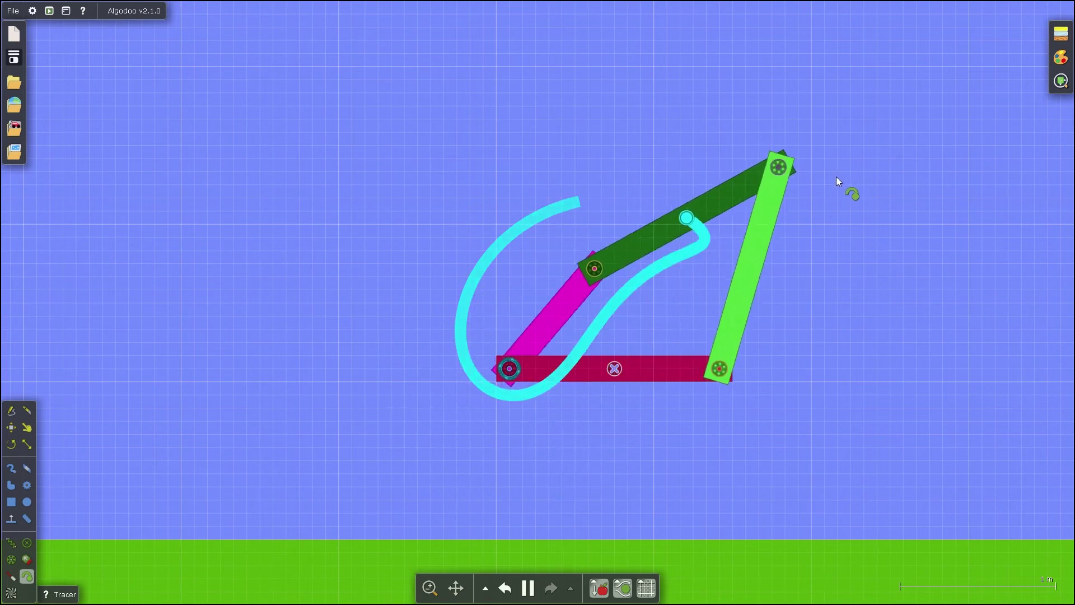
drag(836, 177, 625, 203)
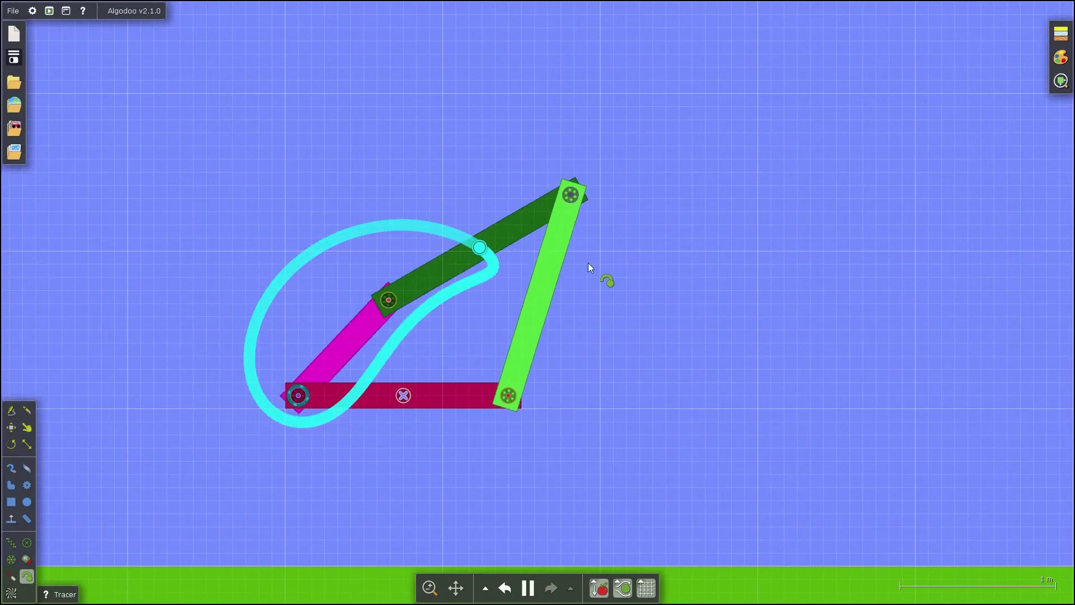
Step: Show a Speed vs Time plot for the dark-green bar beside the linkage and run it
key(space)
right_click(365, 226)
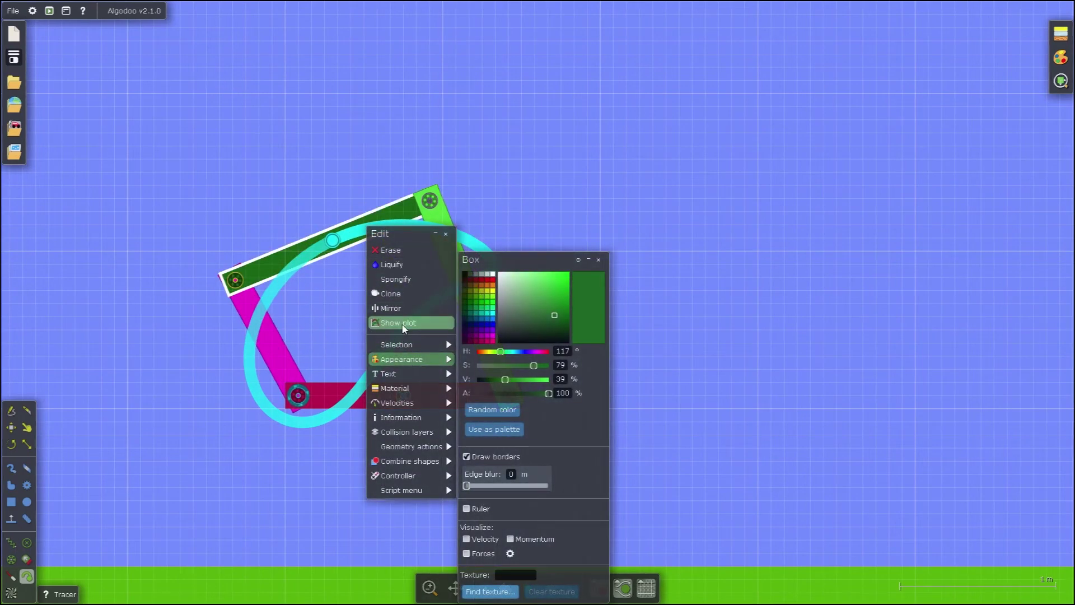
click(403, 328)
drag(539, 193, 731, 203)
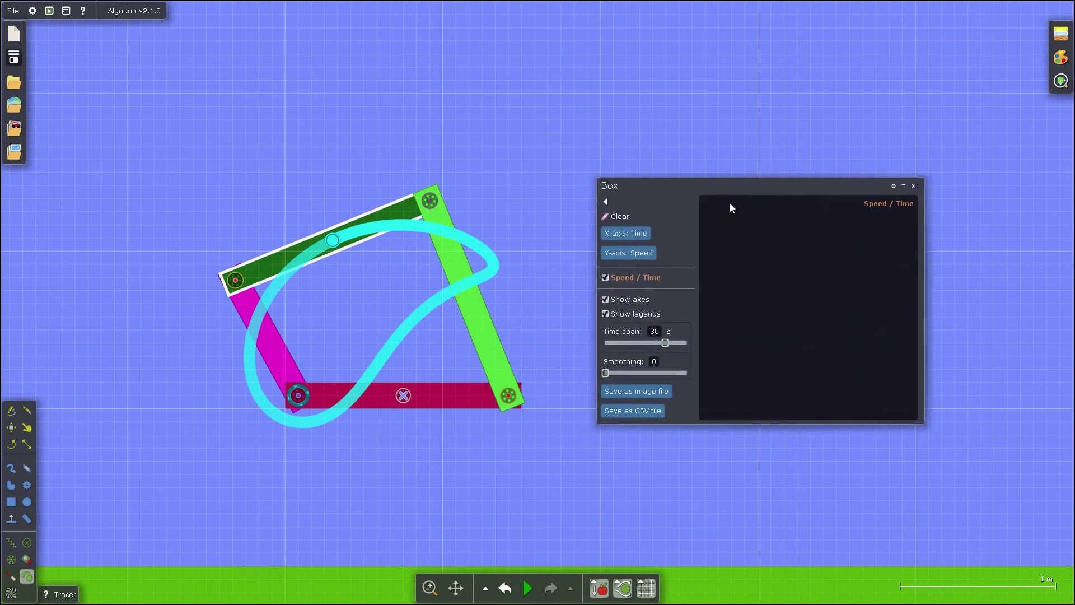
click(633, 232)
click(626, 255)
key(space)
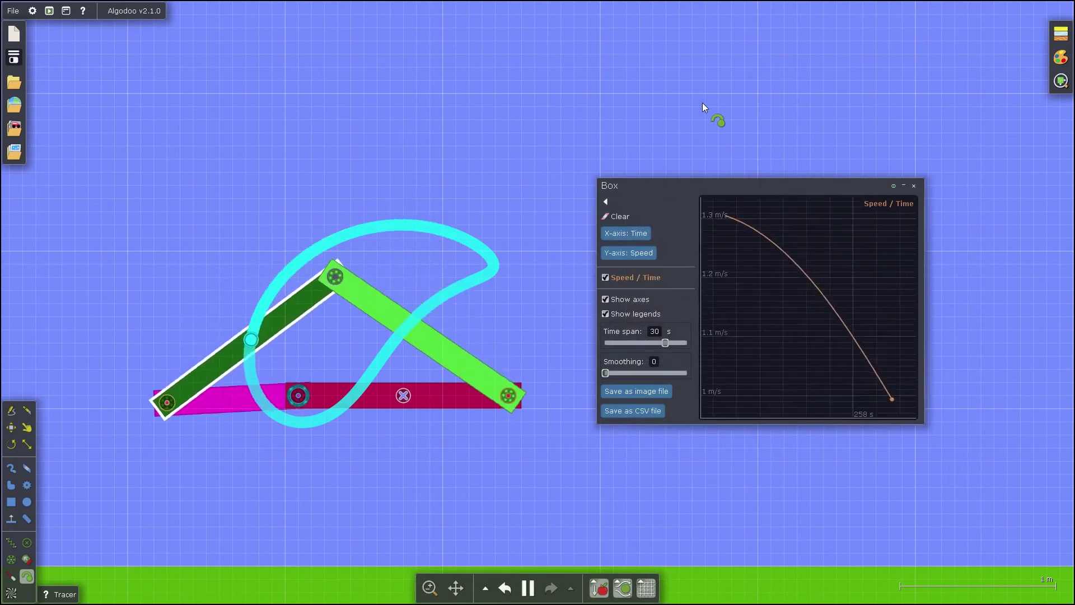